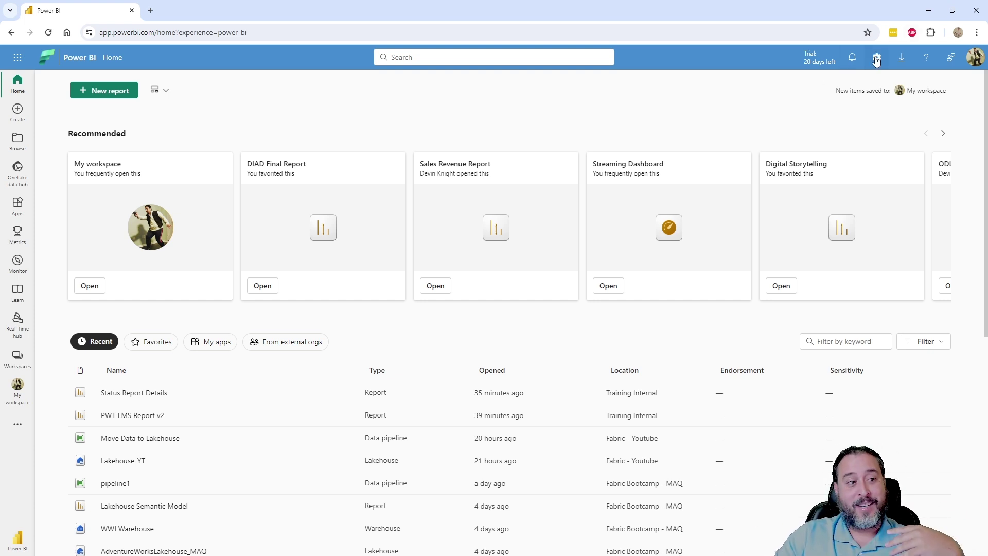
- Check the notifications, then go to the Admin portal's Tenant settings from the gear menu
{"action": "left_click", "coordinate": [851, 59]}
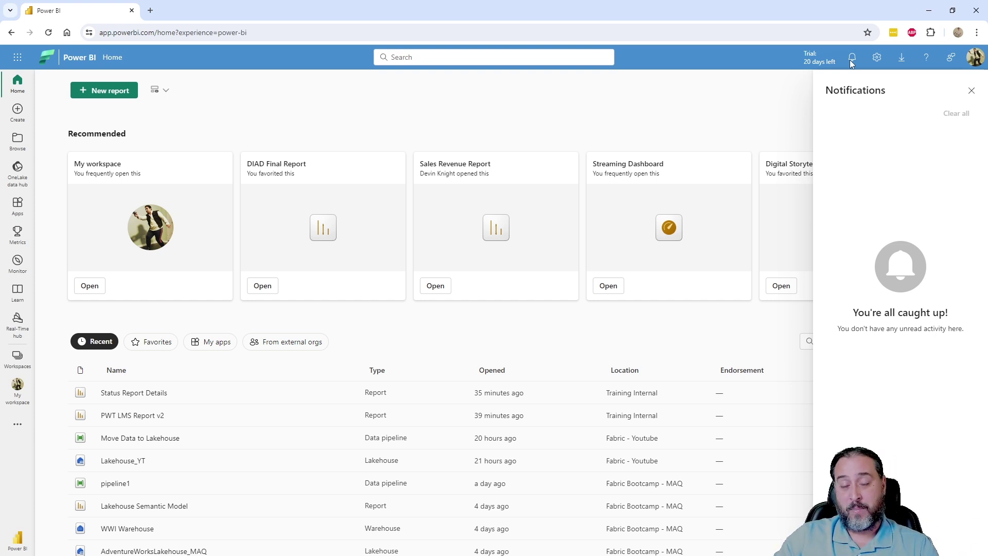
{"action": "left_click", "coordinate": [971, 92]}
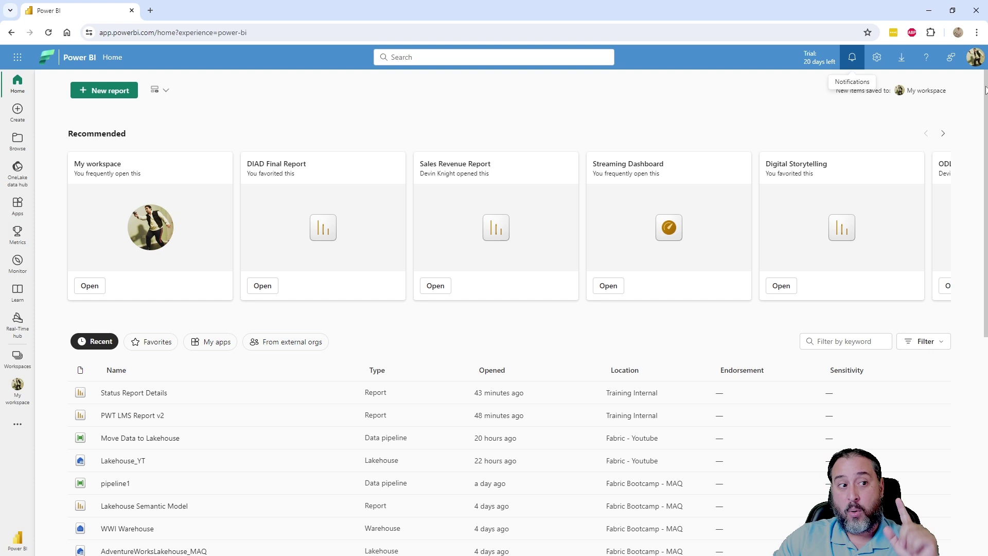
{"action": "left_click", "coordinate": [877, 60]}
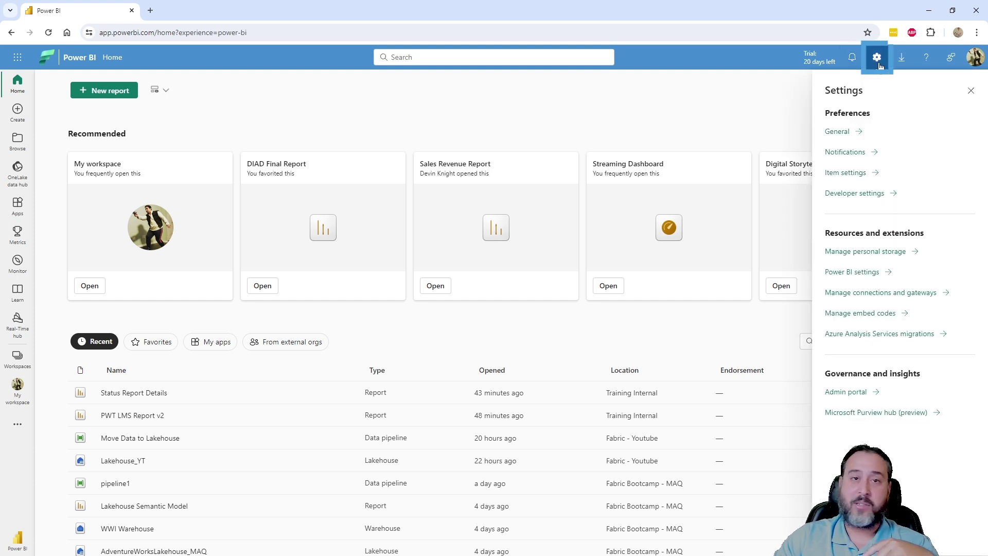
{"action": "left_click", "coordinate": [852, 391]}
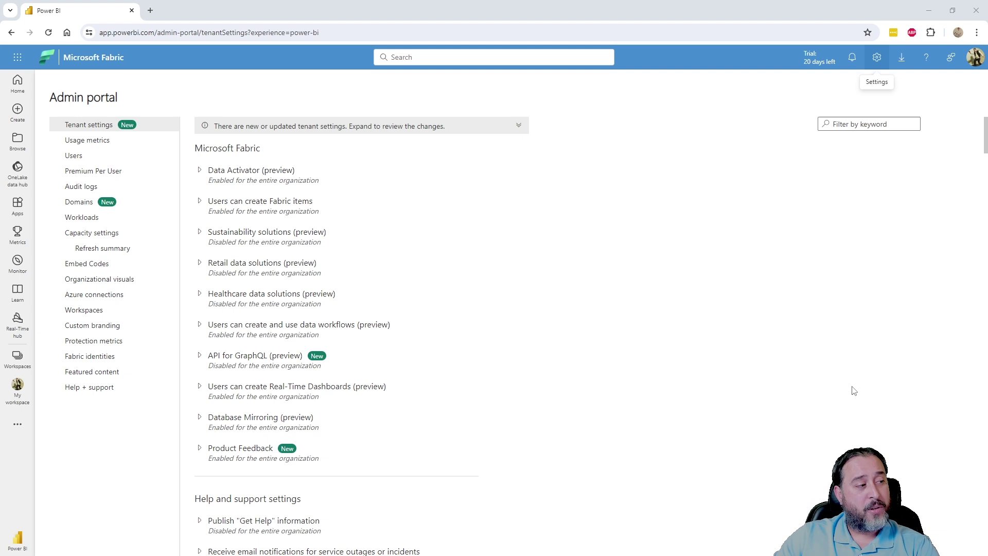
- In the incognito session, open the Admin portal and view its Fabric Capacity tab
{"action": "key", "text": "alt+Tab"}
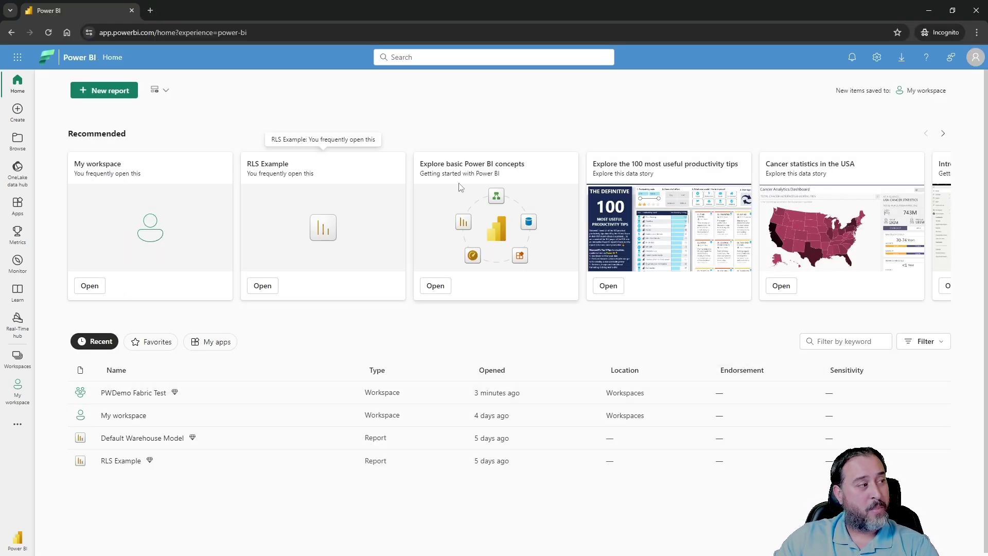
{"action": "left_click", "coordinate": [877, 57]}
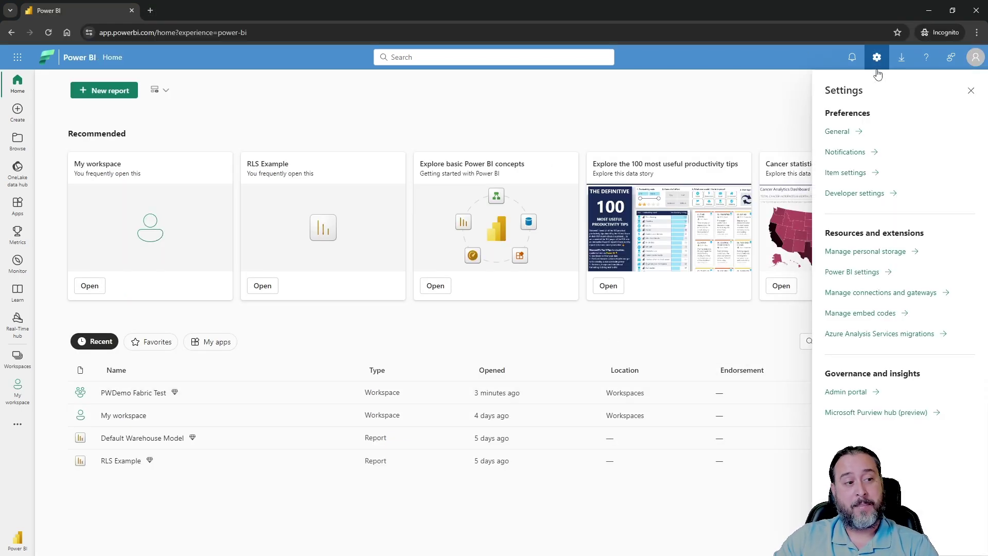
{"action": "left_click", "coordinate": [845, 392]}
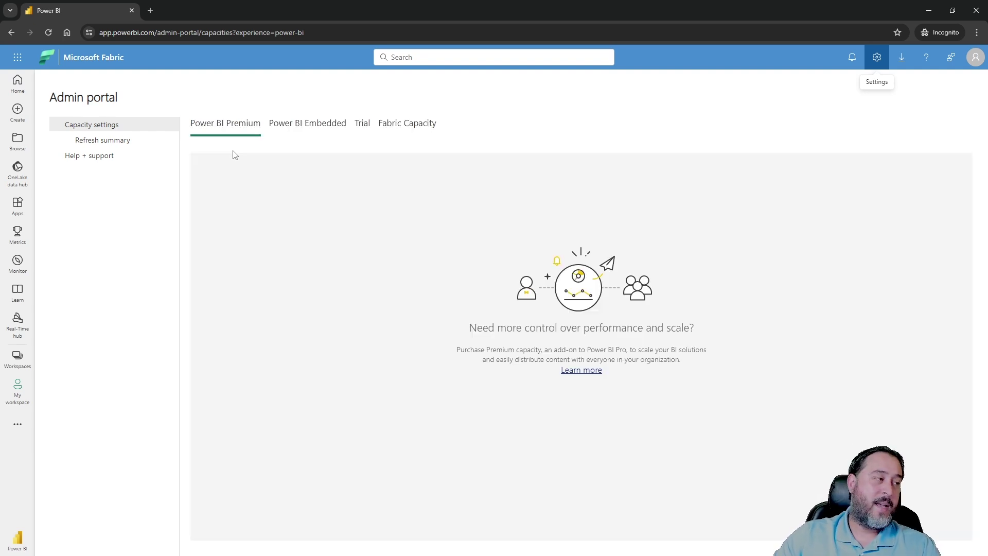
{"action": "left_click", "coordinate": [412, 125]}
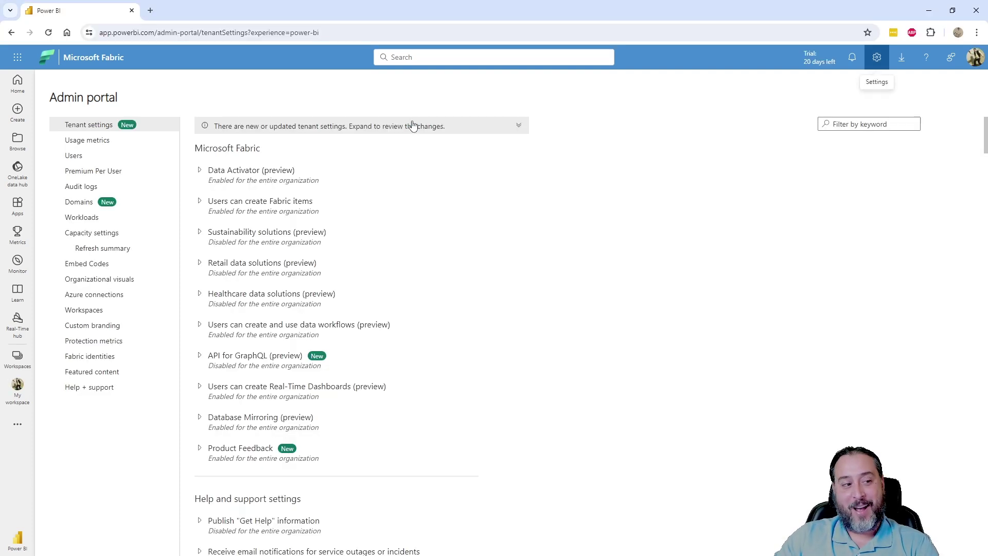
- Review the Premium, Embedded, Trial and Fabric capacity tabs, ending on Trial's expiration warning
{"action": "left_click", "coordinate": [109, 233]}
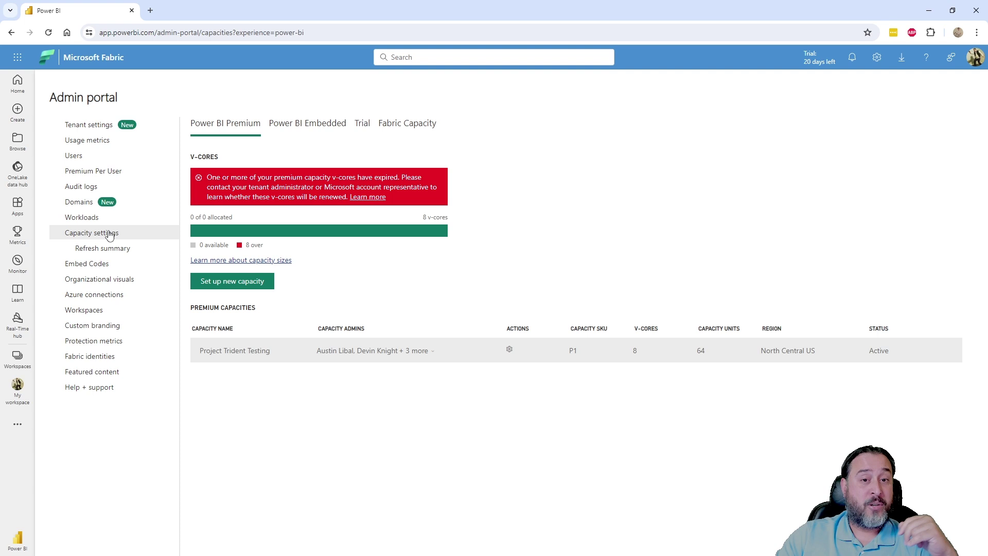
{"action": "left_click", "coordinate": [297, 133]}
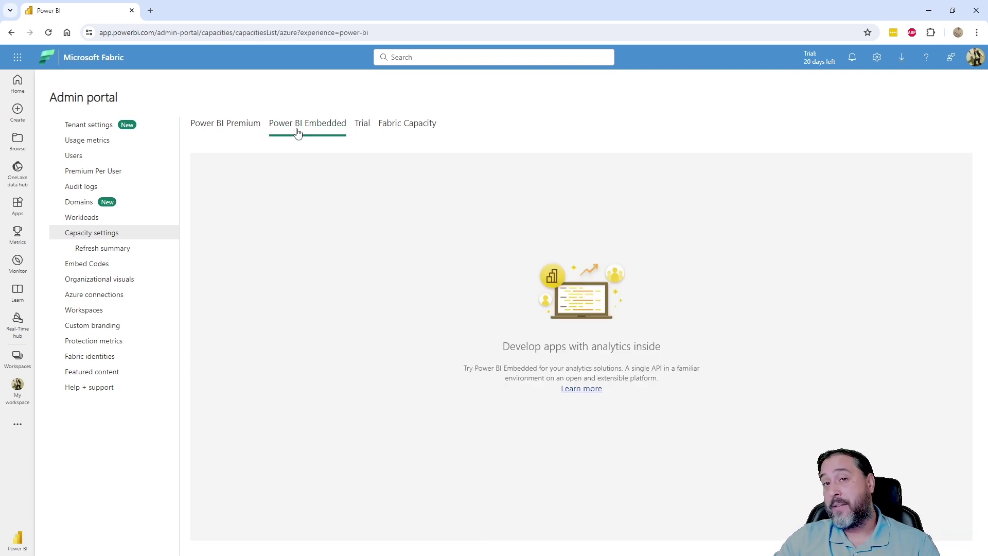
{"action": "left_click", "coordinate": [369, 128]}
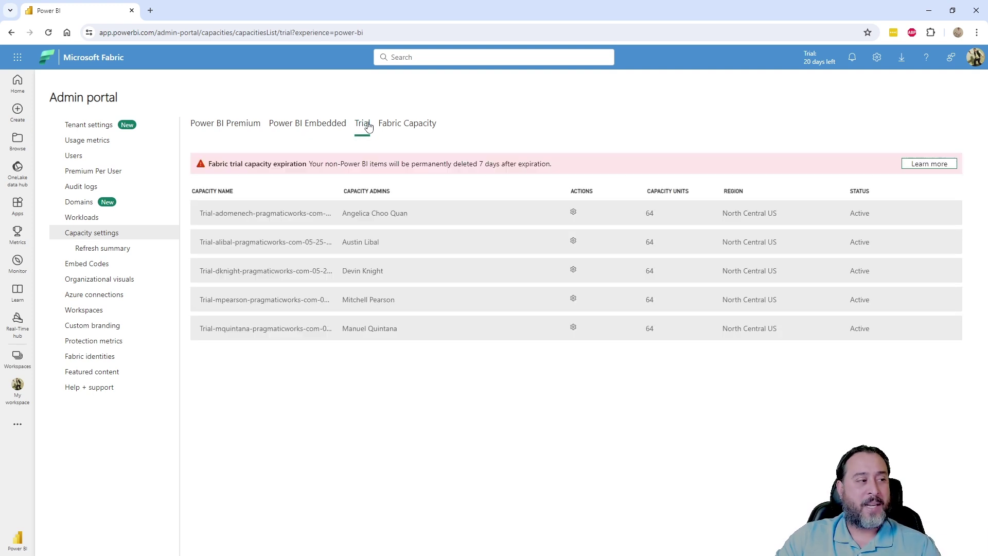
{"action": "left_click", "coordinate": [409, 127]}
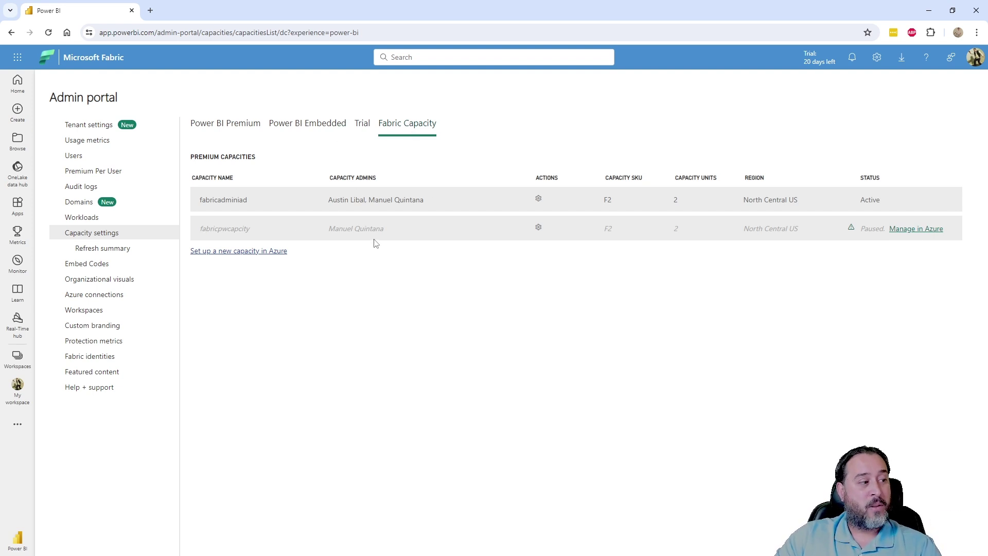
{"action": "left_click", "coordinate": [362, 125]}
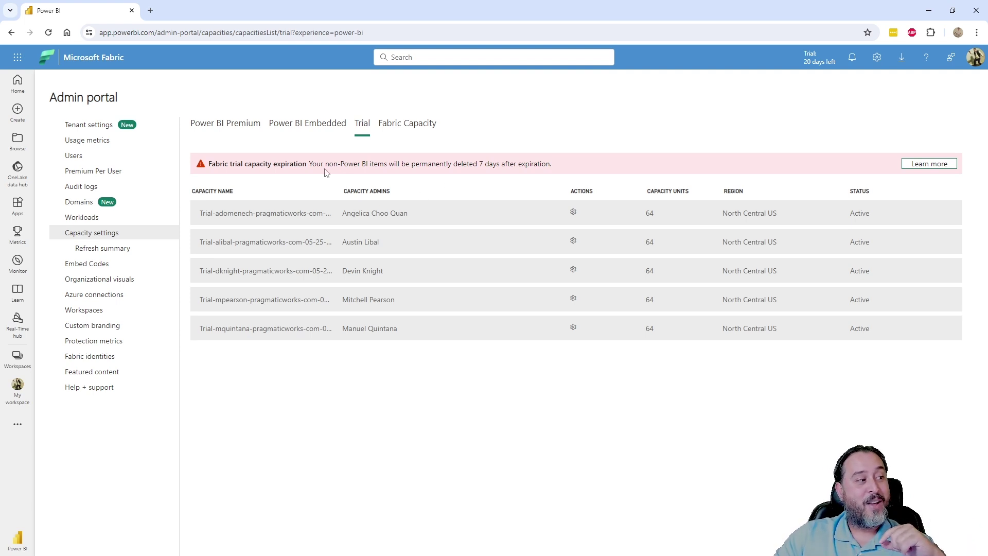
{"action": "left_click_drag", "start_coordinate": [309, 163], "coordinate": [436, 169]}
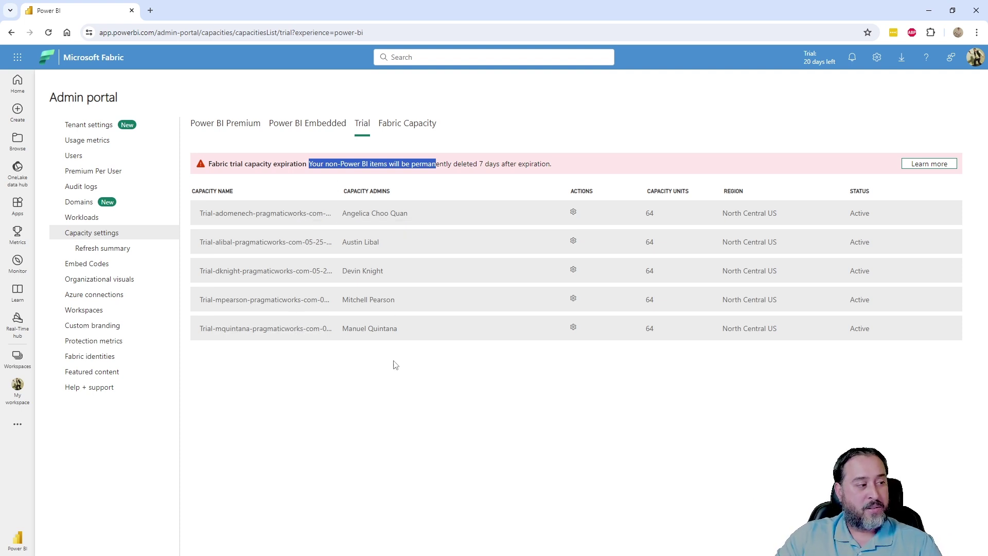
- Open the last trial capacity and page through its assigned workspaces, pages 3 and 1
{"action": "left_click", "coordinate": [256, 329]}
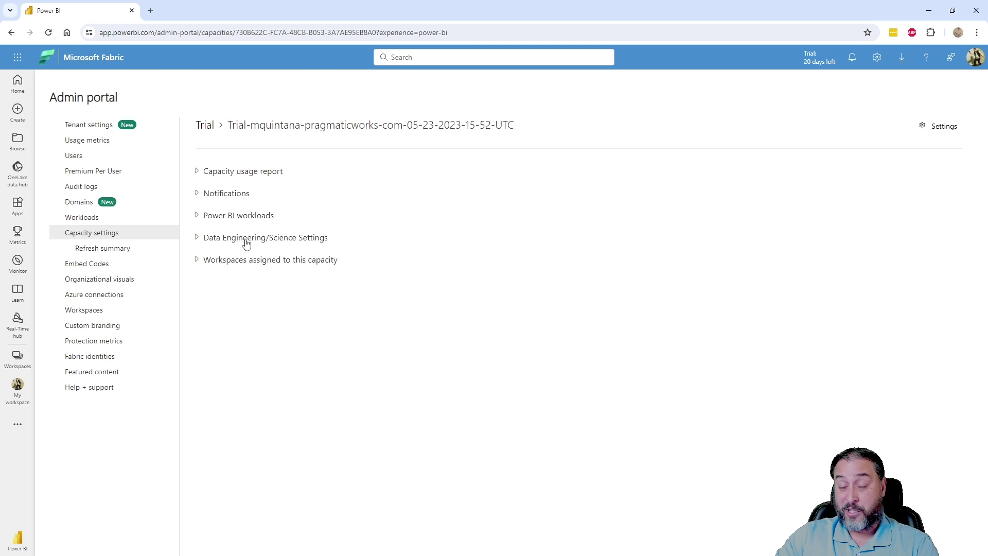
{"action": "left_click", "coordinate": [261, 265]}
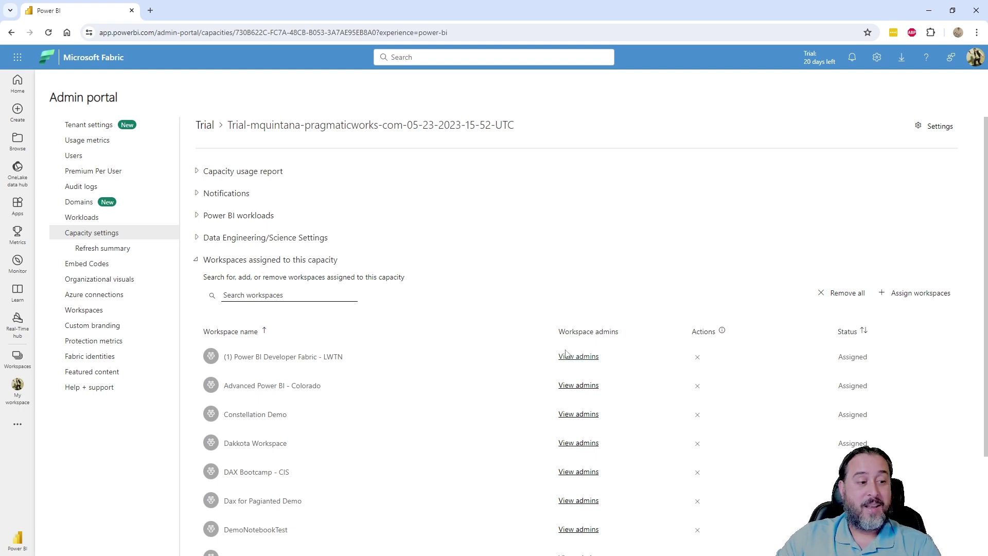
{"action": "scroll", "coordinate": [565, 352], "scroll_direction": "down", "scroll_amount": 2}
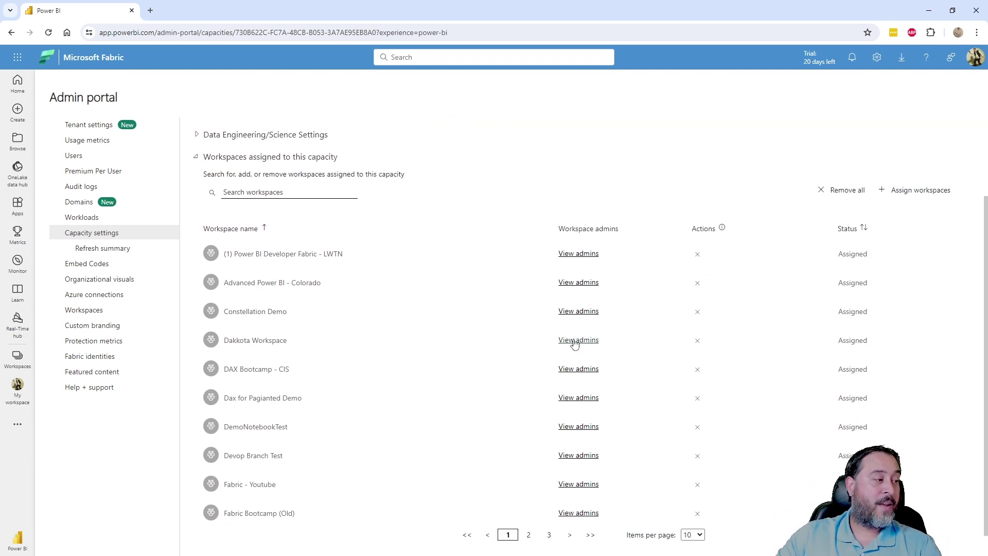
{"action": "scroll", "coordinate": [574, 344], "scroll_direction": "down", "scroll_amount": 1}
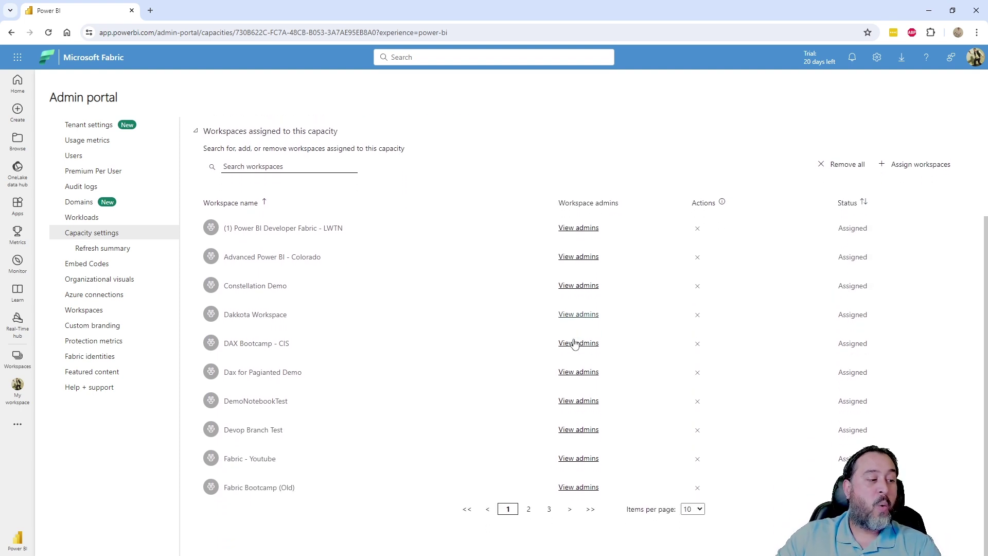
{"action": "left_click", "coordinate": [549, 508]}
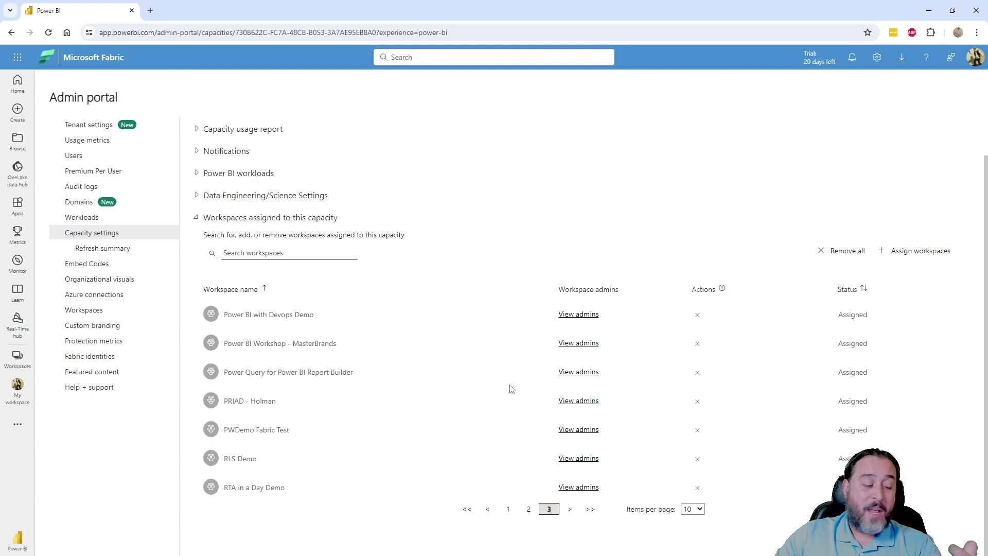
{"action": "left_click", "coordinate": [507, 509]}
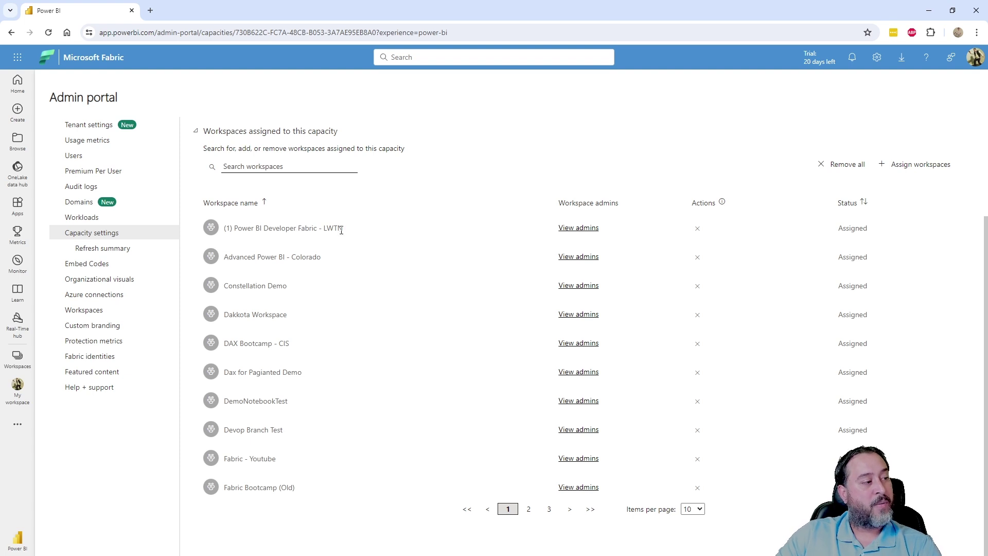
- Search workspaces for 'lwtn' and open (1) Power BI Developer Fabric - LWTN
{"action": "left_click", "coordinate": [28, 355]}
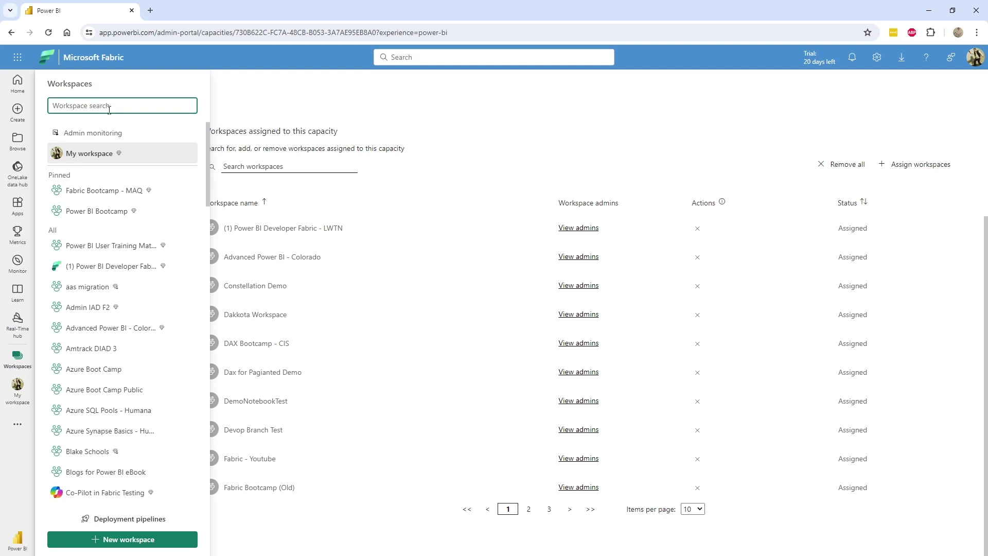
{"action": "type", "text": "lwtn"}
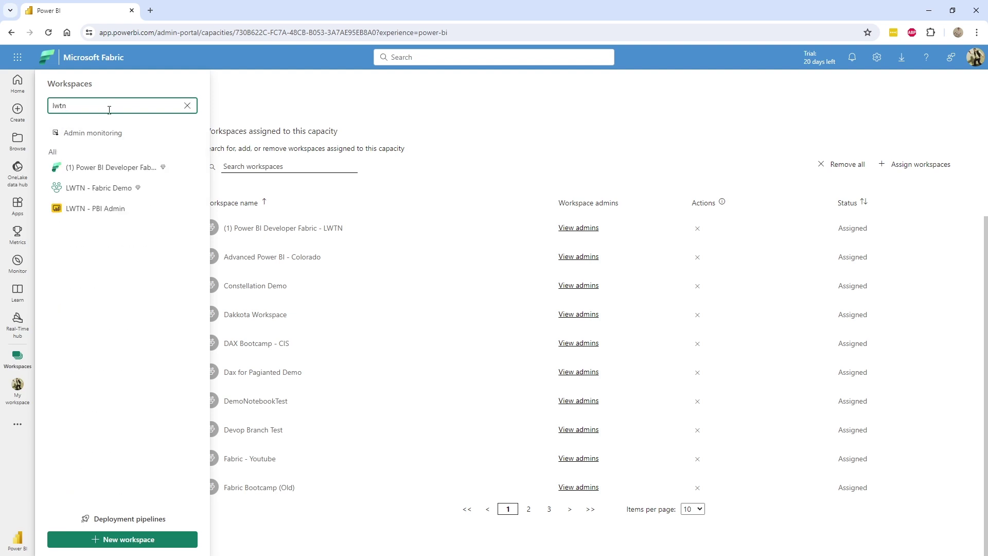
{"action": "left_click", "coordinate": [112, 168]}
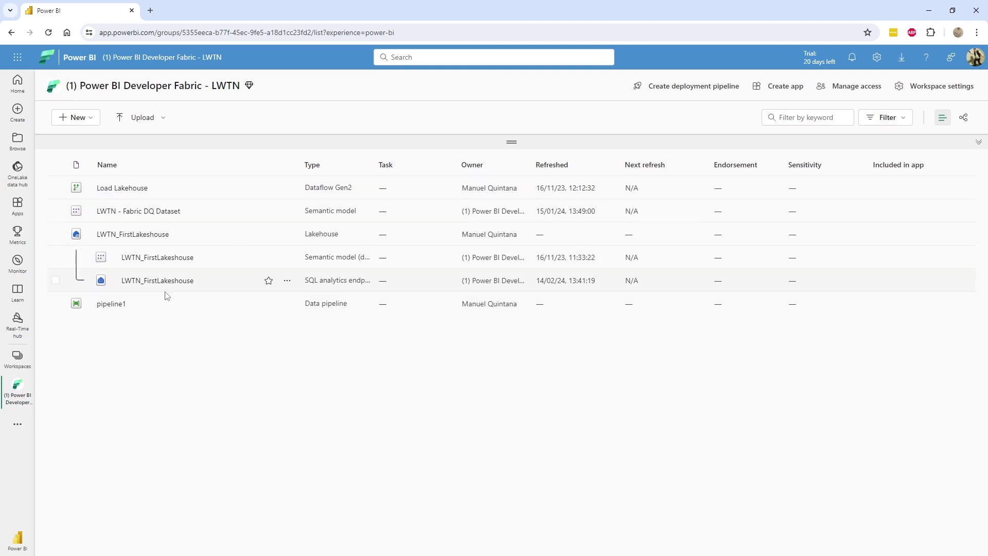
- Edit the LWTN workspace's License info configuration, showing Trial as the current license mode
{"action": "left_click", "coordinate": [937, 87]}
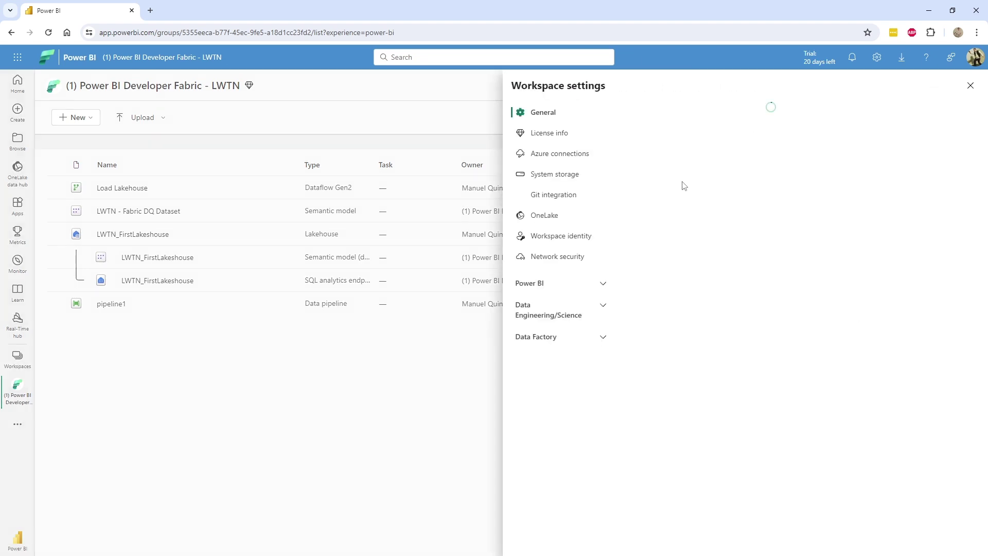
{"action": "left_click", "coordinate": [555, 142]}
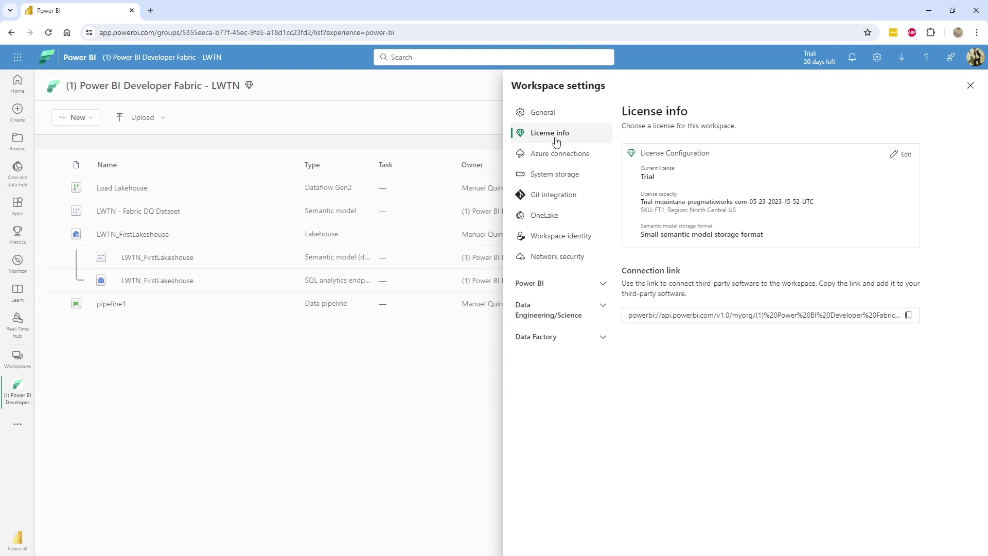
{"action": "left_click", "coordinate": [901, 154]}
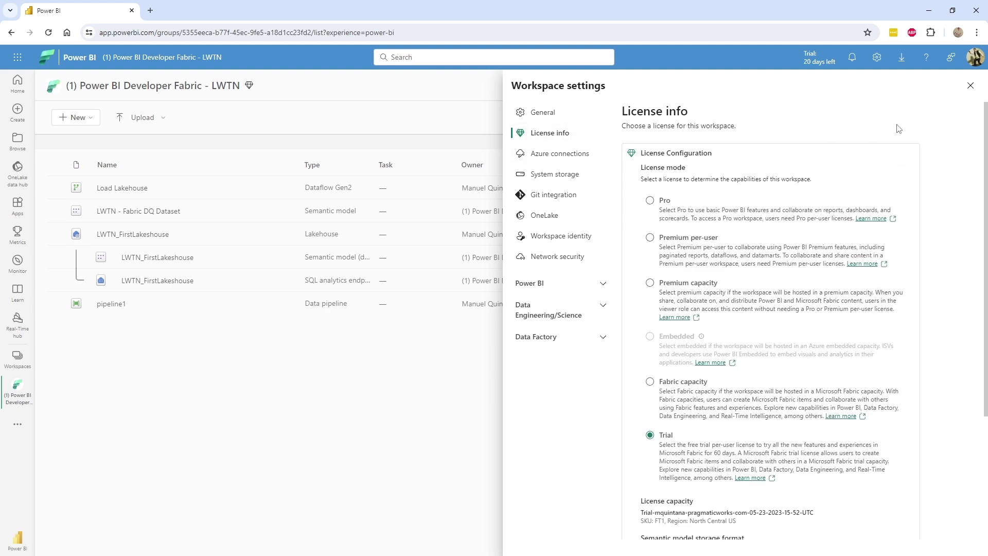
{"action": "left_click", "coordinate": [970, 86]}
{"action": "left_click", "coordinate": [953, 87]}
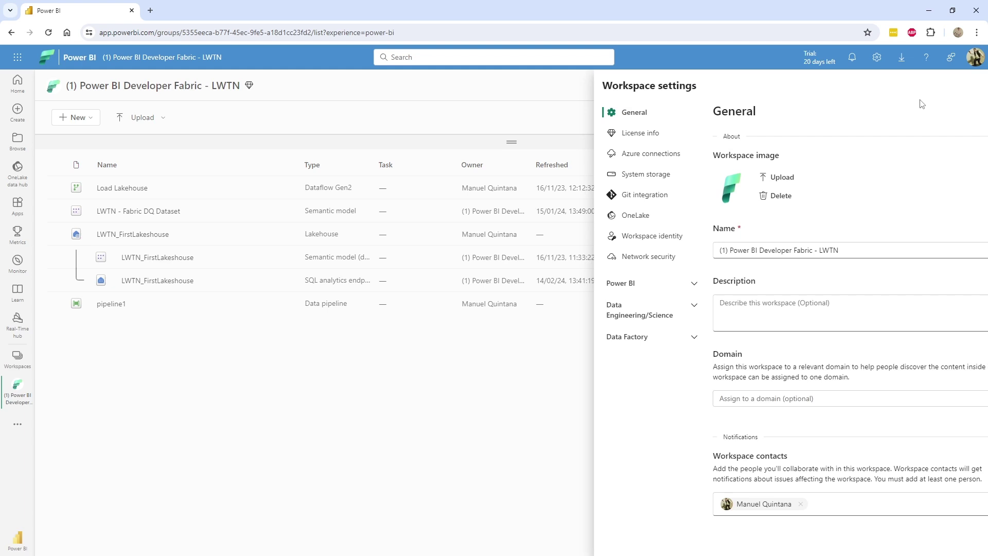
{"action": "left_click", "coordinate": [547, 133]}
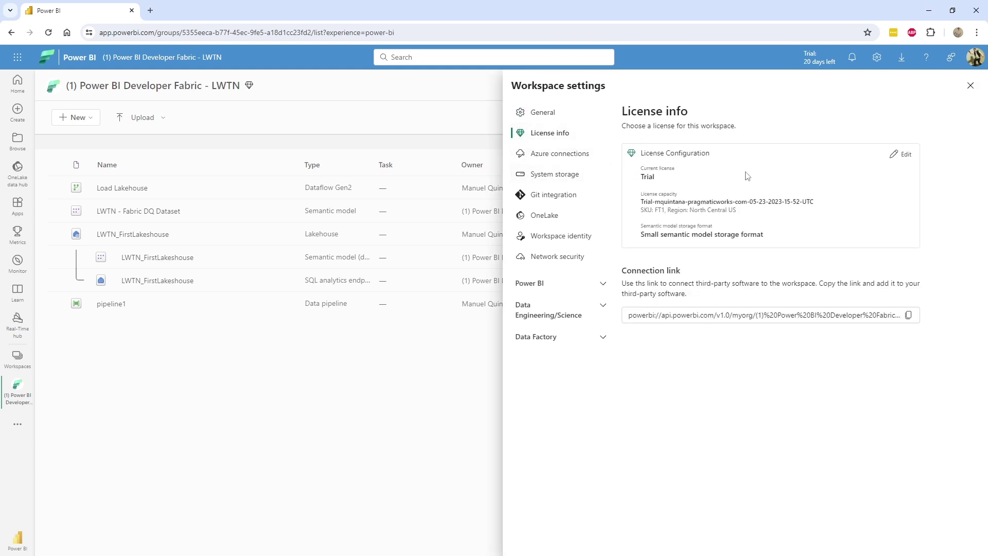
{"action": "left_click", "coordinate": [906, 160]}
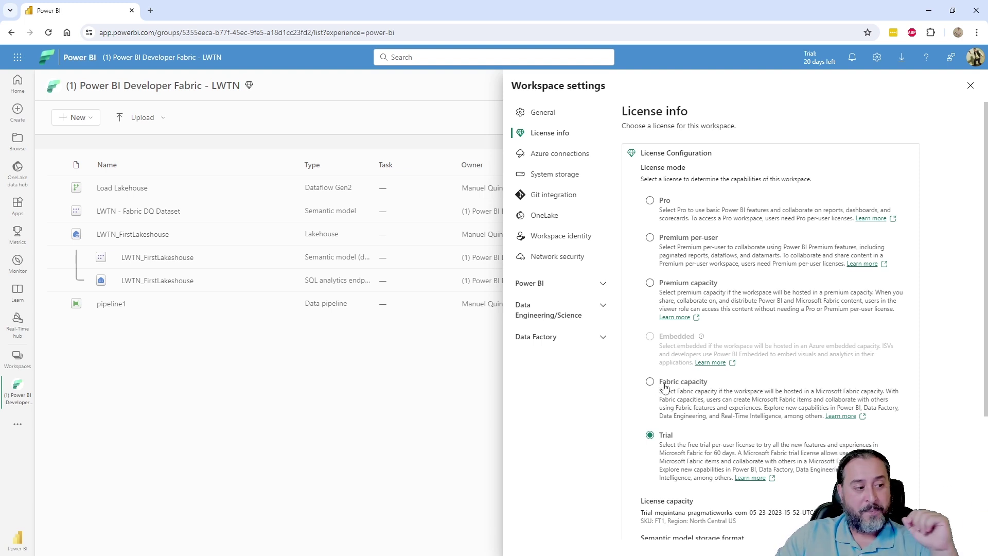
- License the workspace on Premium capacity Project Trident Testing - North Central US, then close settings
{"action": "left_click", "coordinate": [663, 284]}
{"action": "scroll", "coordinate": [703, 370], "scroll_direction": "down", "scroll_amount": 3}
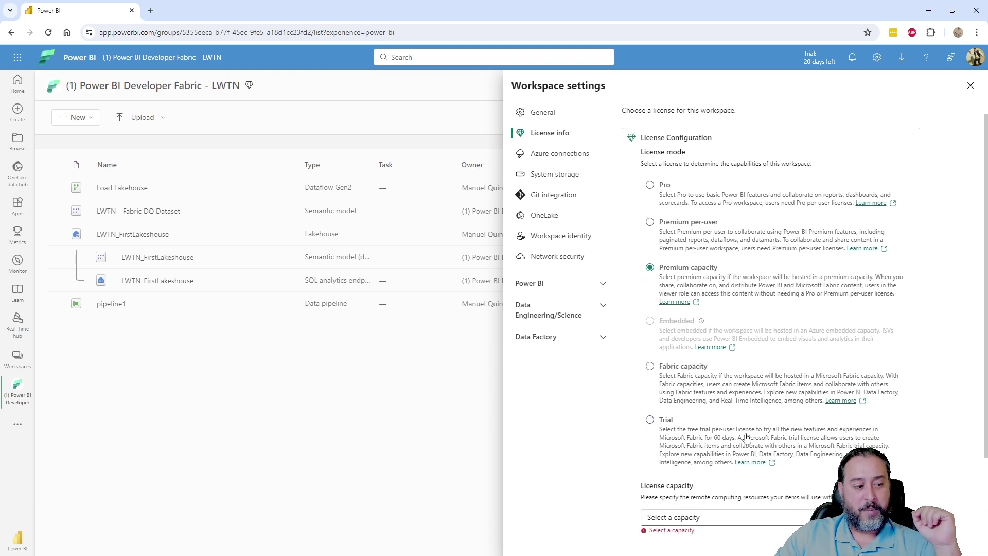
{"action": "left_click", "coordinate": [695, 415]}
{"action": "left_click", "coordinate": [710, 432]}
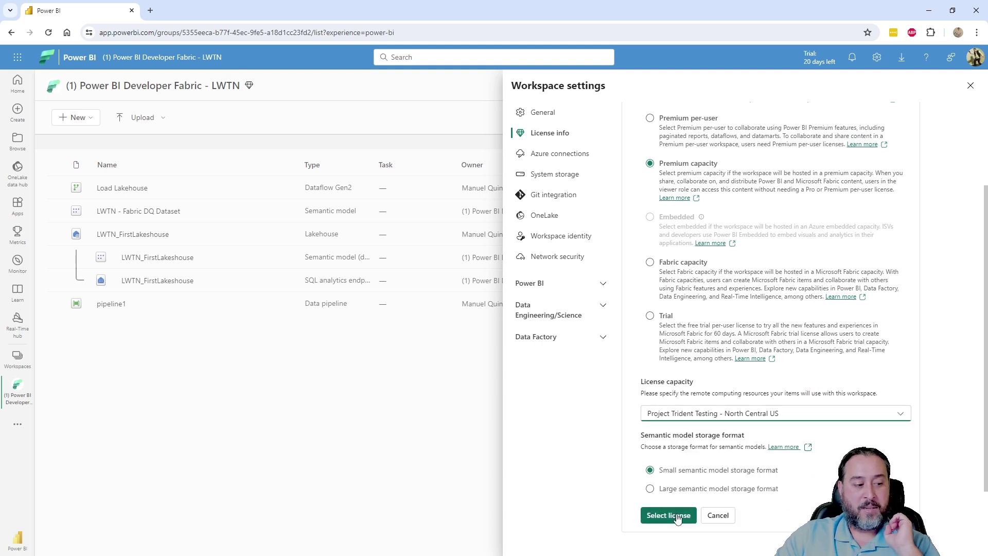
{"action": "left_click", "coordinate": [669, 514]}
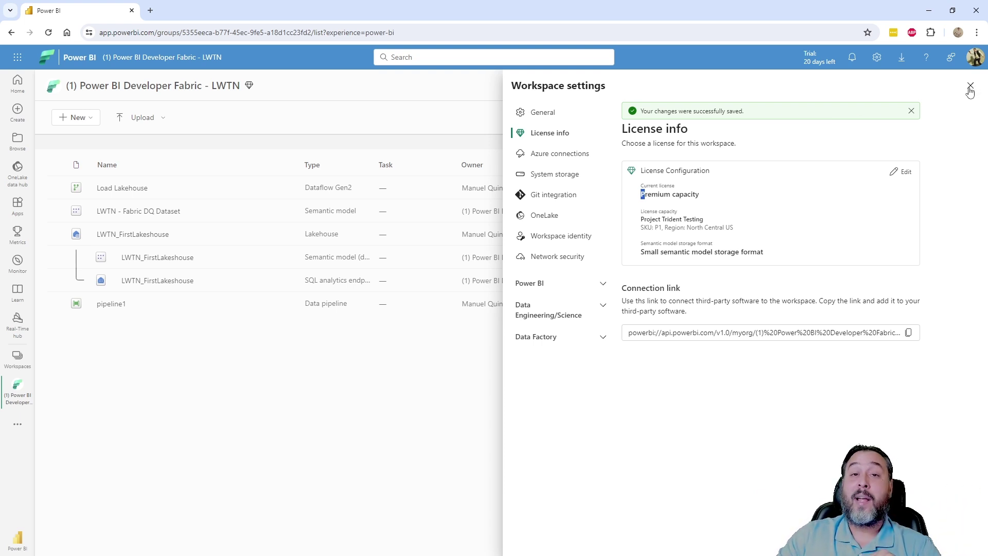
{"action": "left_click", "coordinate": [969, 88]}
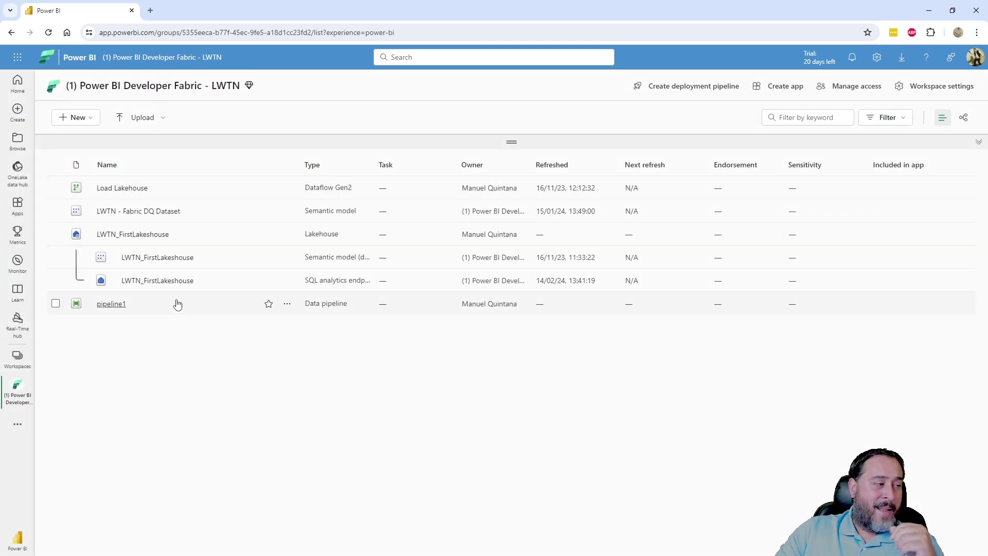
- In Admin portal Capacity settings, open the trial capacity and expand its assigned workspaces
{"action": "left_click", "coordinate": [953, 88]}
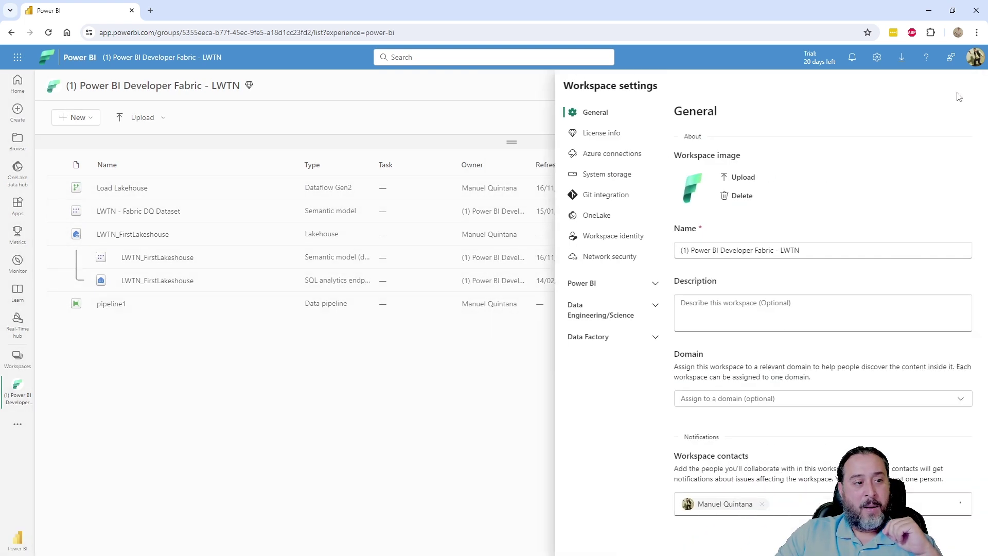
{"action": "left_click", "coordinate": [244, 465]}
{"action": "left_click", "coordinate": [879, 61]}
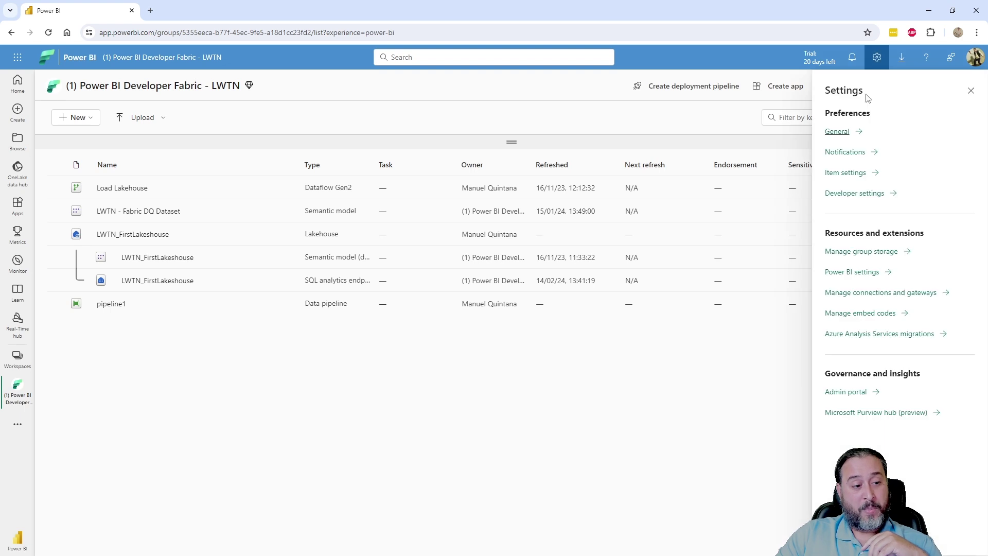
{"action": "left_click", "coordinate": [847, 392]}
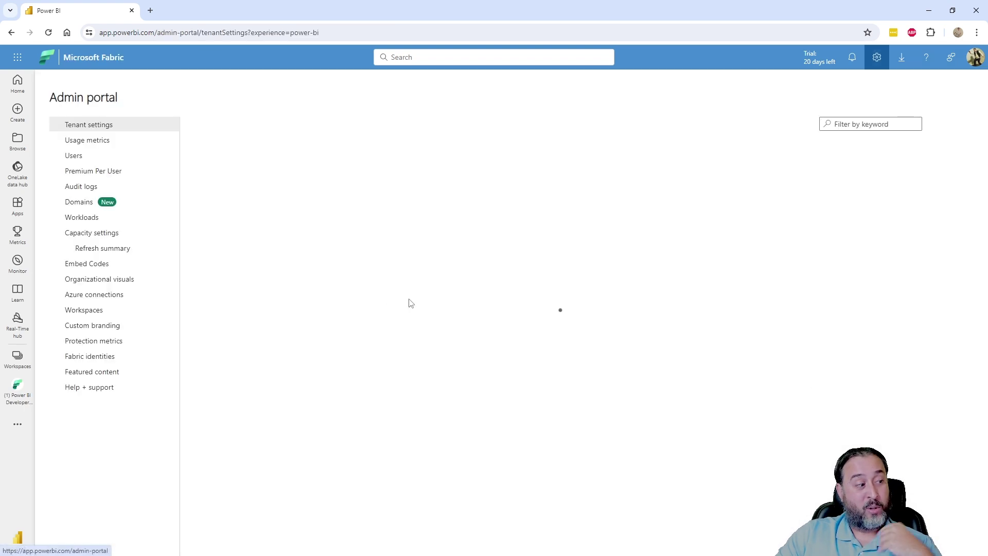
{"action": "left_click", "coordinate": [98, 233]}
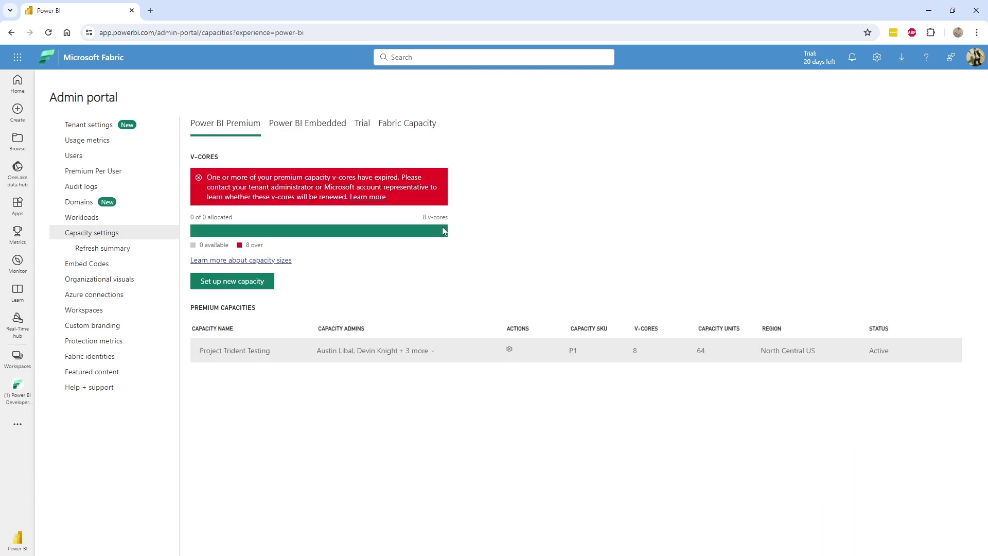
{"action": "double_click", "coordinate": [362, 125]}
{"action": "left_click", "coordinate": [264, 329]}
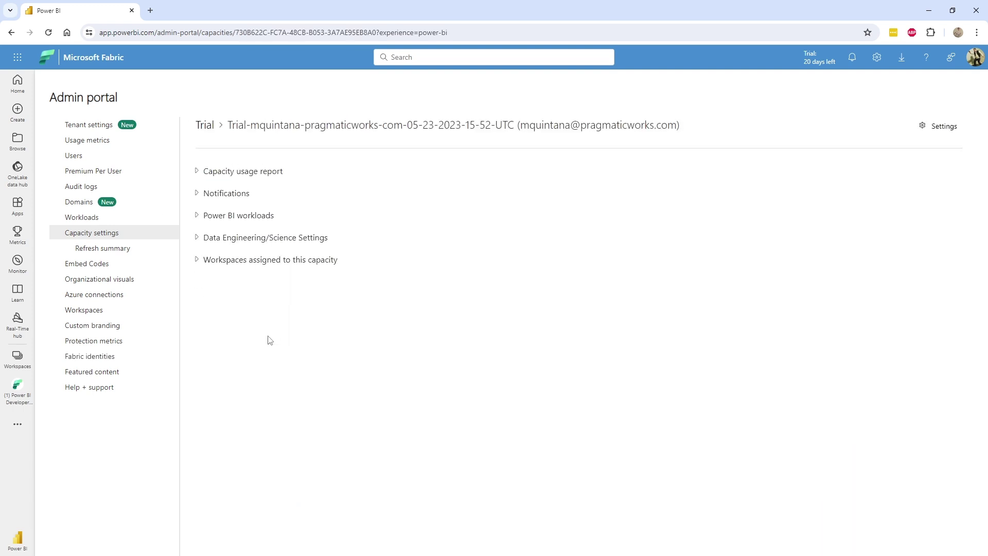
{"action": "left_click", "coordinate": [286, 262]}
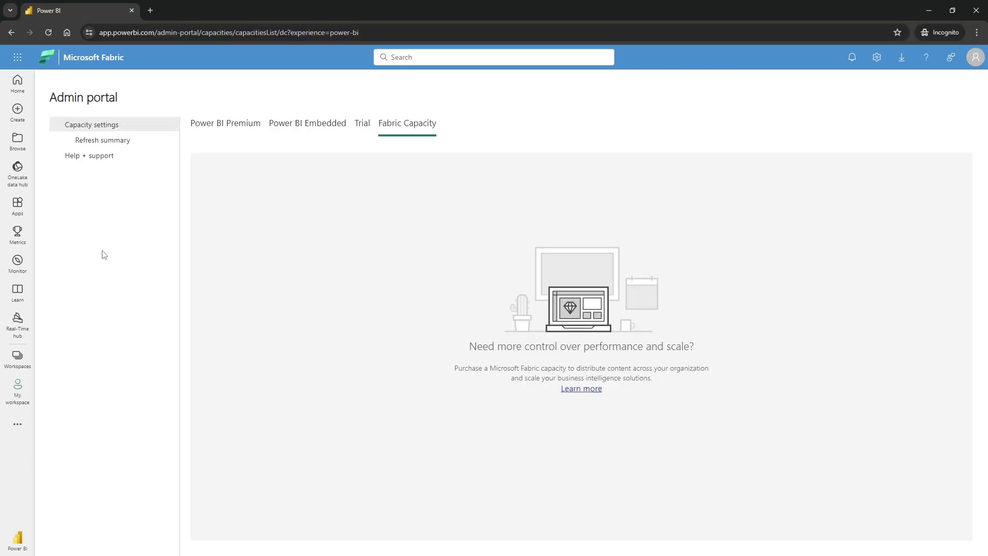
- Edit PWDemo Fabric Test's License info, where Trial is set and other modes are unavailable
{"action": "left_click", "coordinate": [24, 364]}
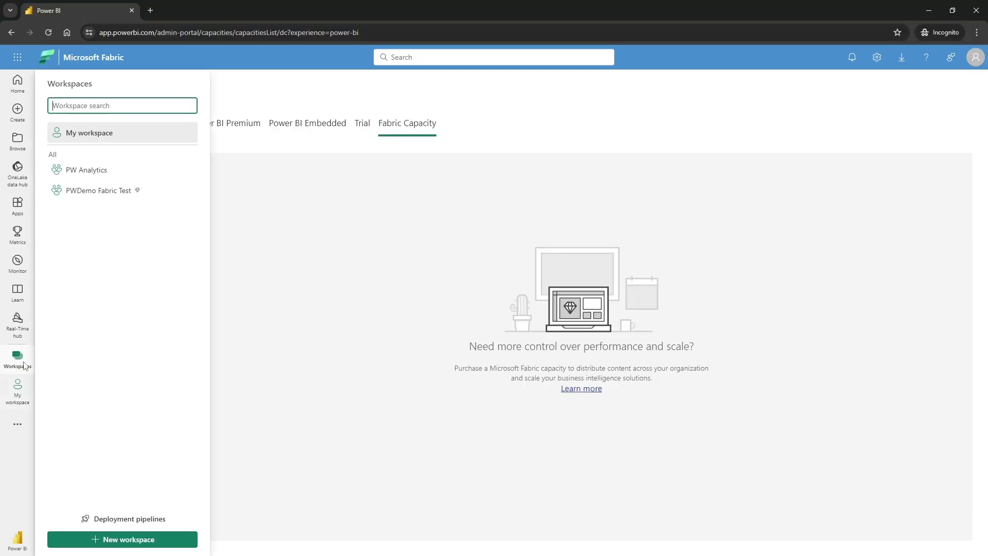
{"action": "left_click", "coordinate": [142, 191]}
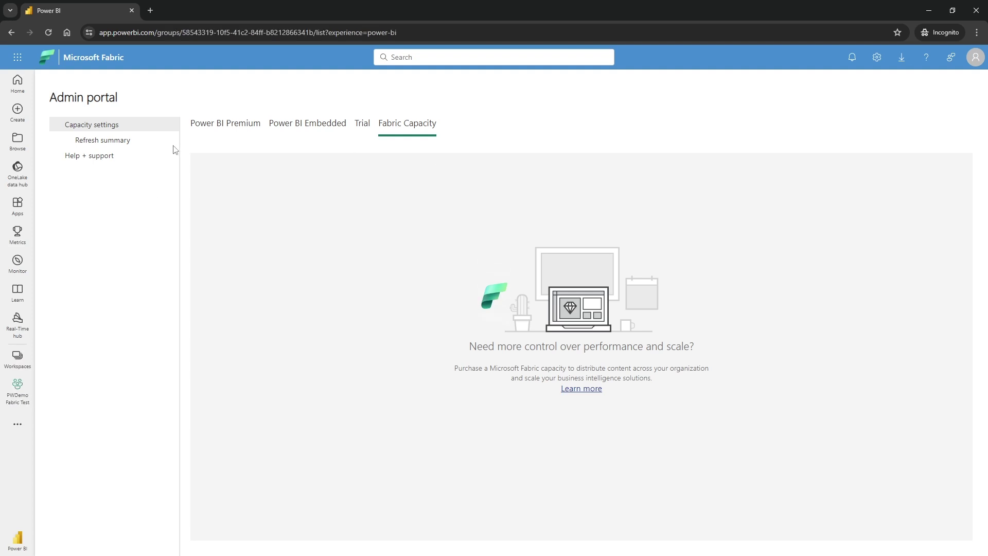
{"action": "left_click", "coordinate": [936, 90]}
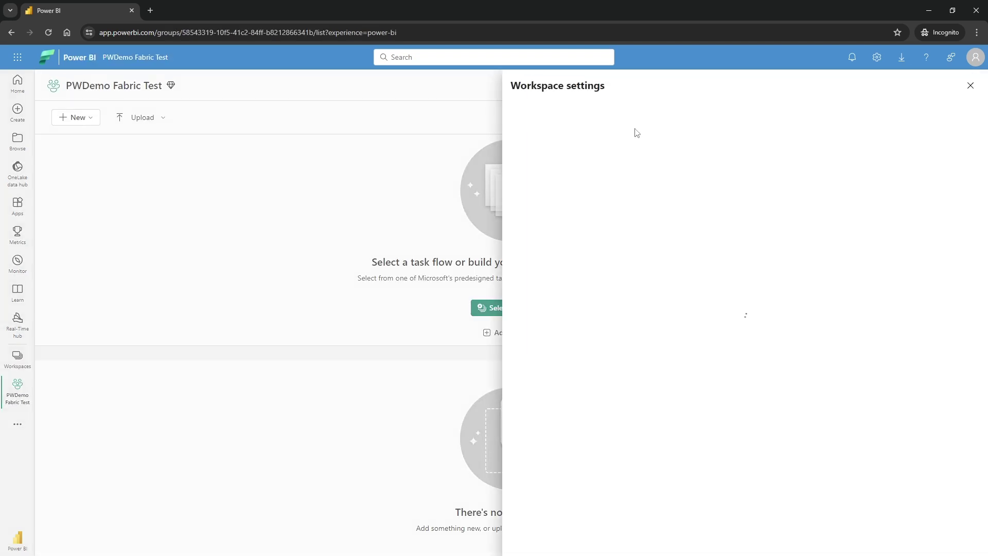
{"action": "left_click", "coordinate": [557, 142]}
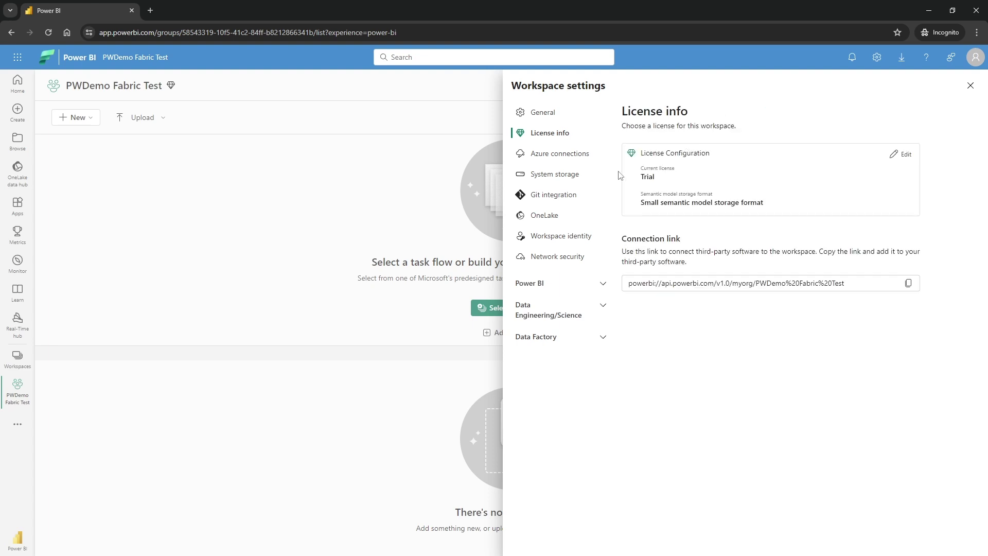
{"action": "left_click", "coordinate": [898, 160]}
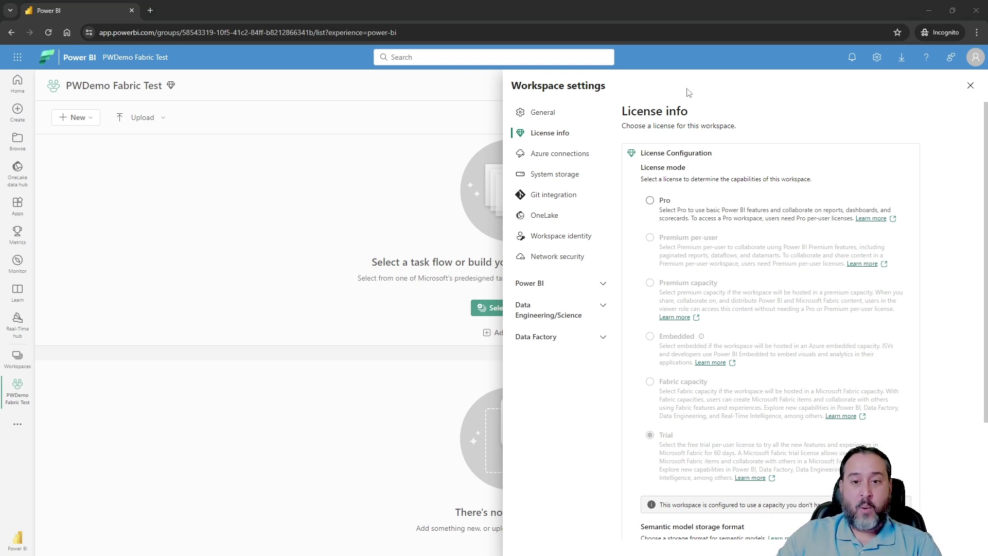
- Switch back to the main window showing the trial capacity's assigned workspaces
{"action": "key", "text": "alt+Tab"}
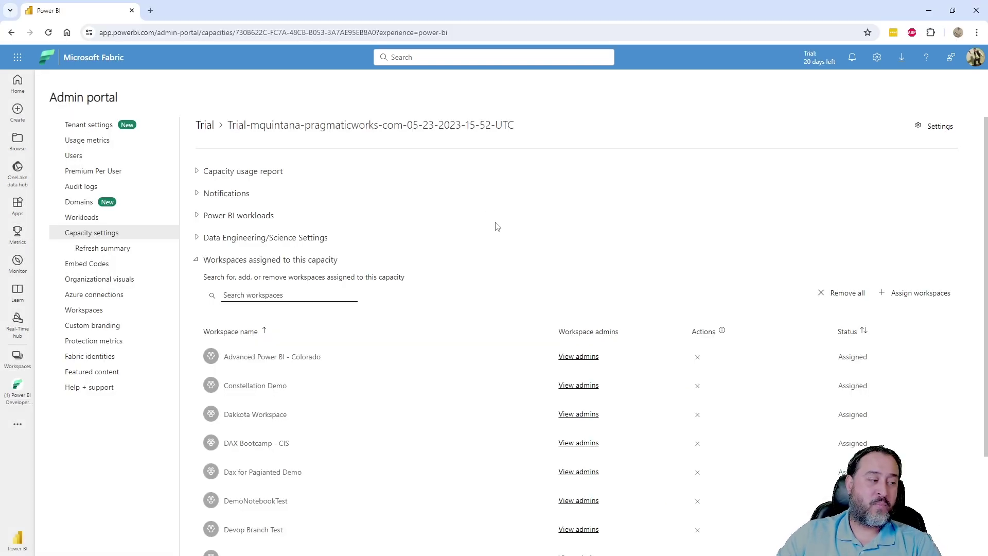